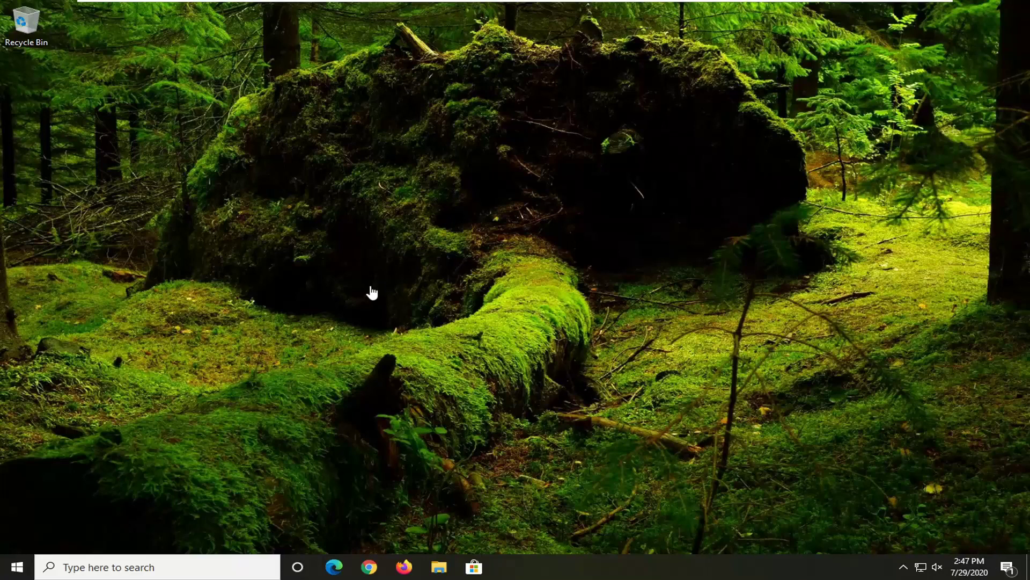
Launch Command Prompt as administrator from a Start menu search for cmd
{"action": "left_click", "coordinate": [18, 567]}
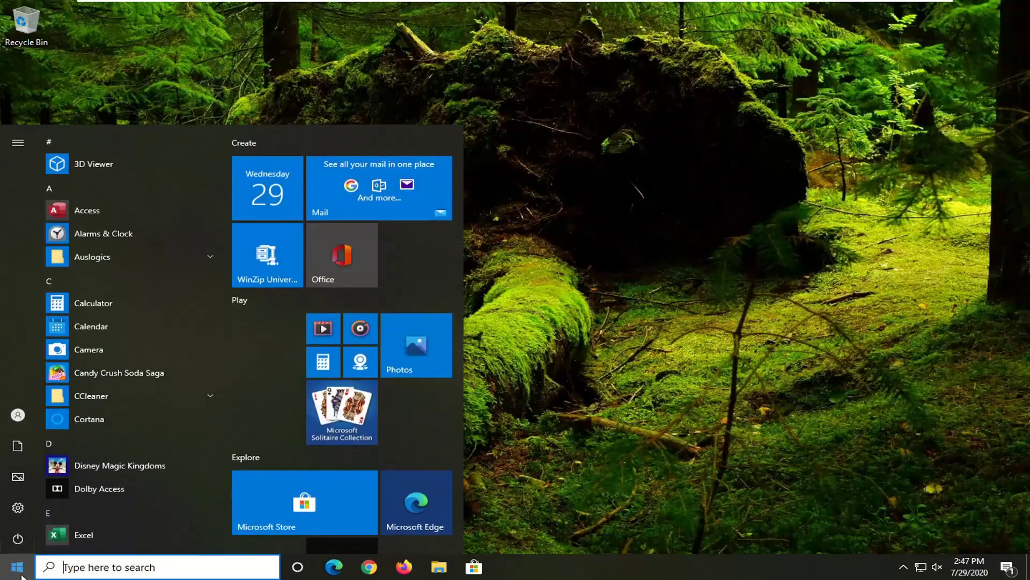
{"action": "type", "text": "cmd"}
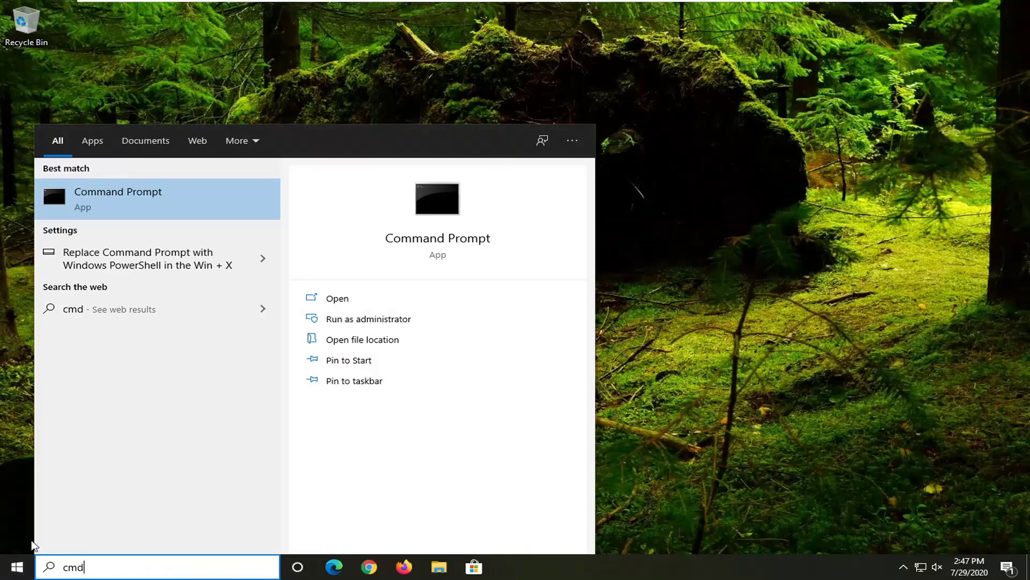
{"action": "right_click", "coordinate": [79, 198]}
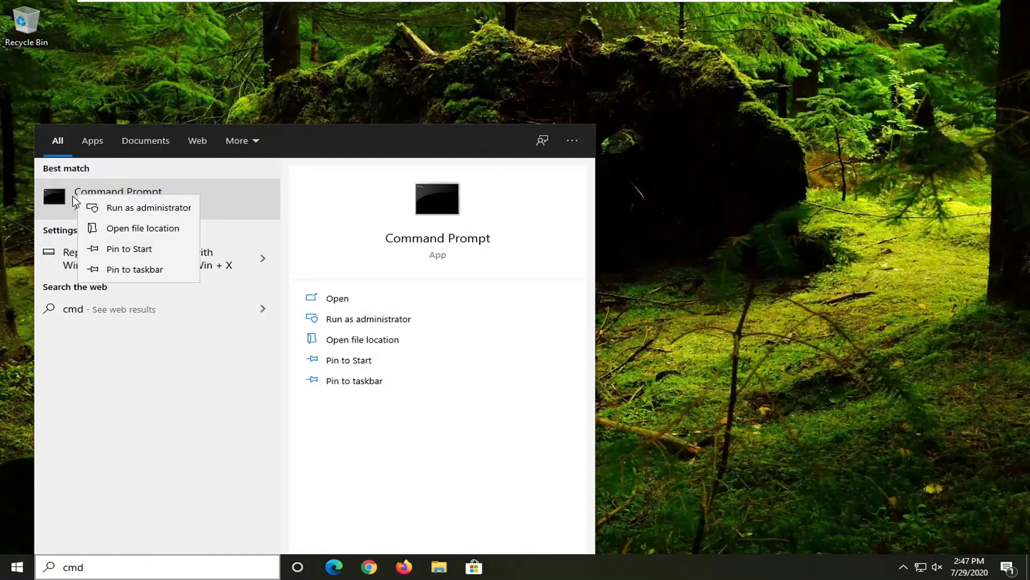
{"action": "left_click", "coordinate": [131, 211]}
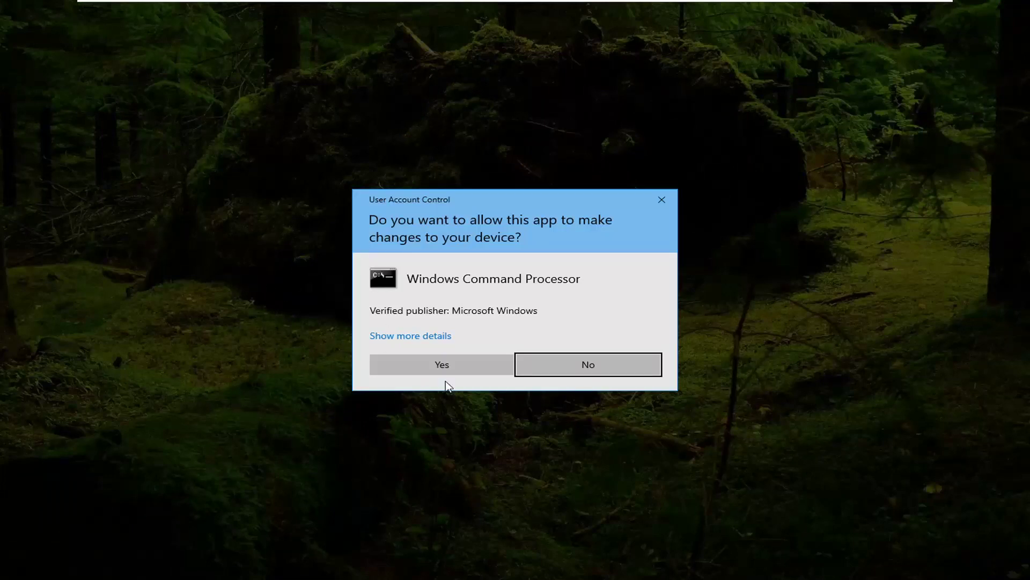
Approve the UAC prompt and drag the Command Prompt window right and down
{"action": "left_click", "coordinate": [448, 364]}
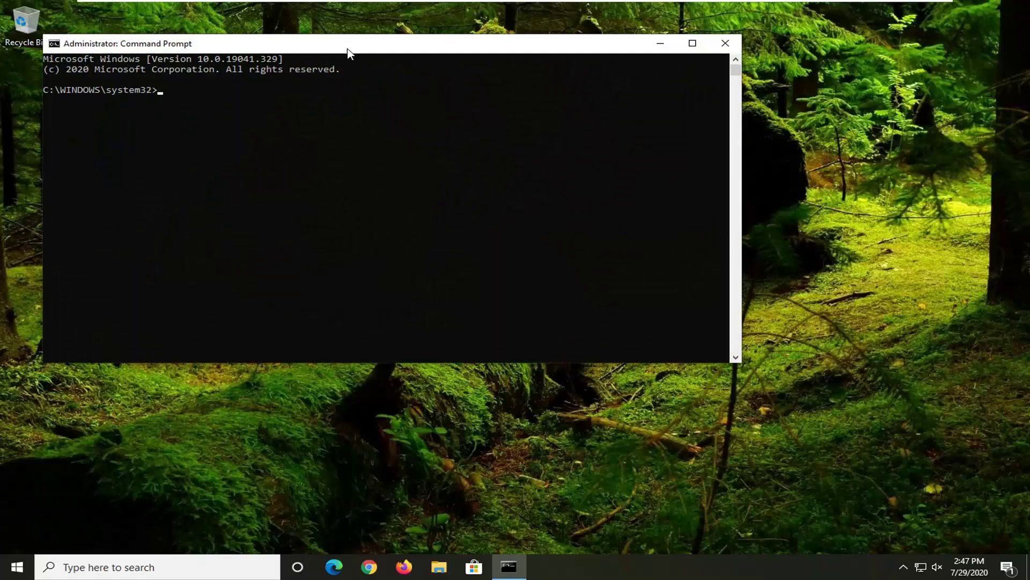
{"action": "left_click_drag", "start_coordinate": [192, 55], "coordinate": [333, 115]}
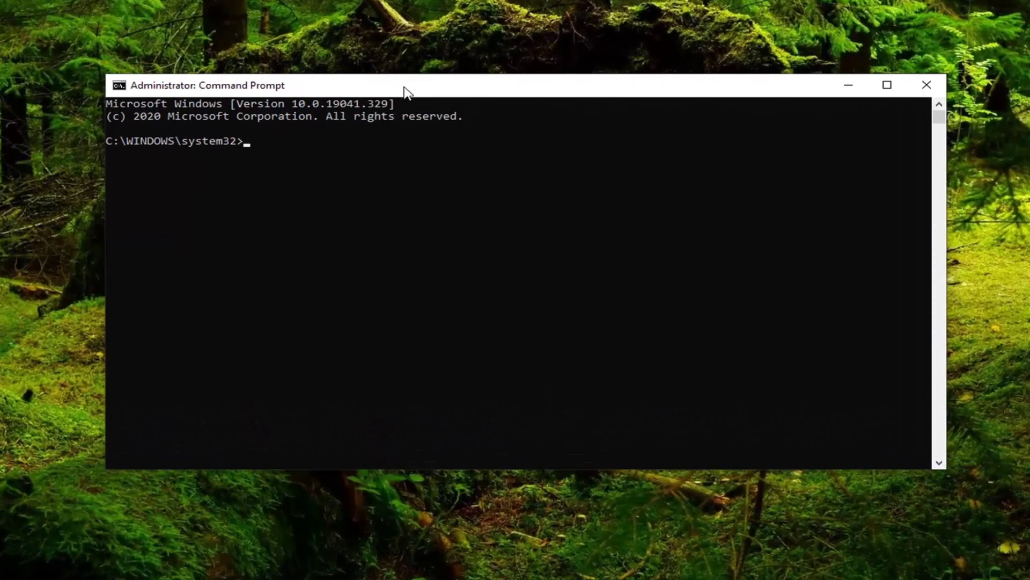
Paste and run w32tm /resync via the Edit menu, confirm success, then close the window
{"action": "right_click", "coordinate": [507, 93]}
{"action": "mouse_move", "coordinate": [564, 205]}
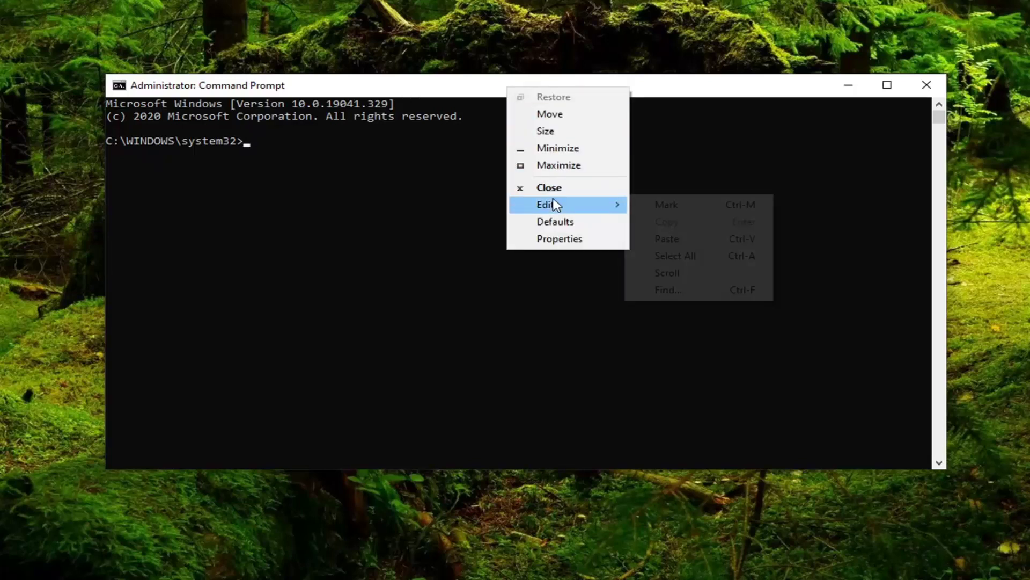
{"action": "left_click", "coordinate": [676, 239]}
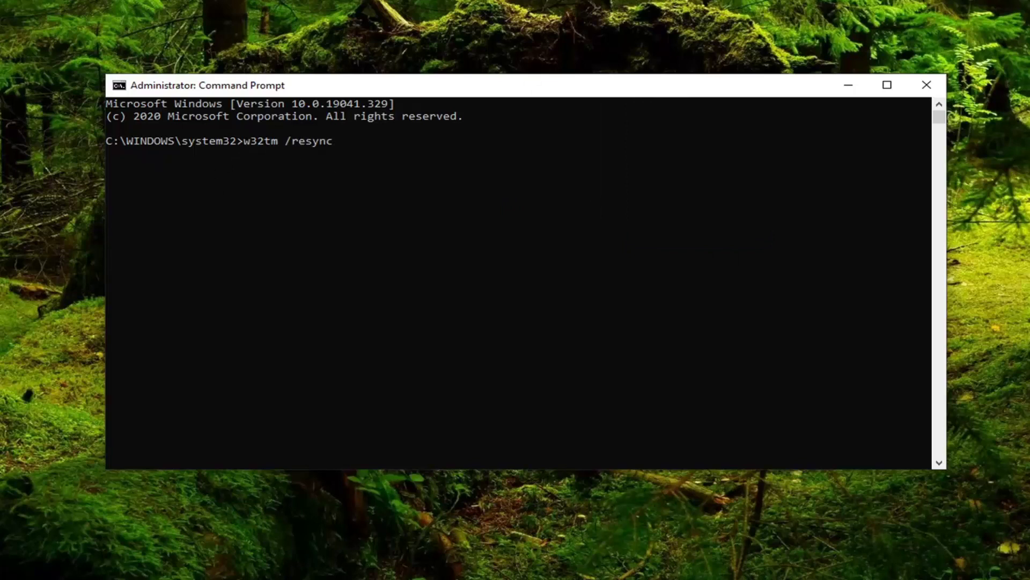
{"action": "key", "text": "Return"}
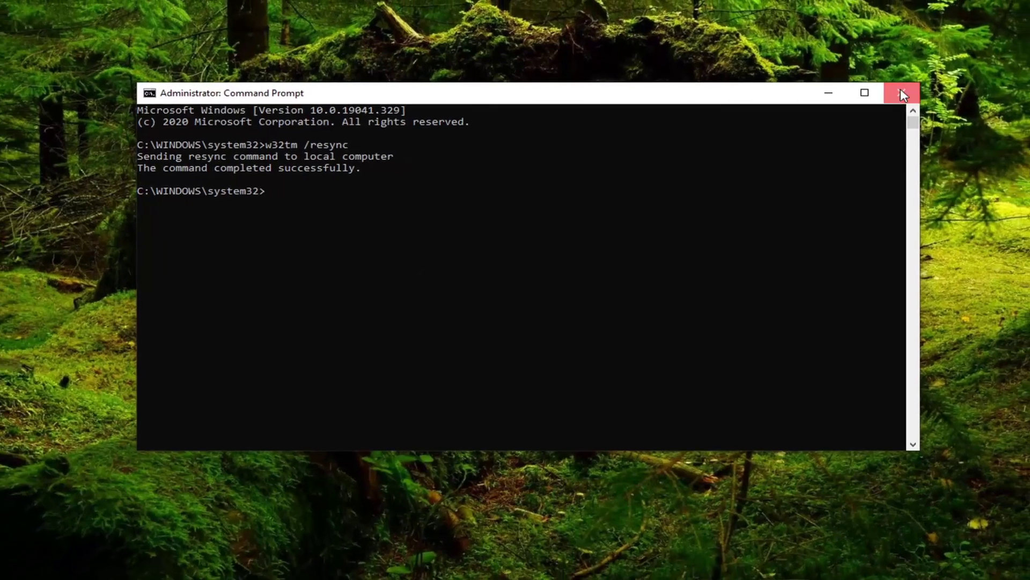
{"action": "left_click", "coordinate": [926, 85]}
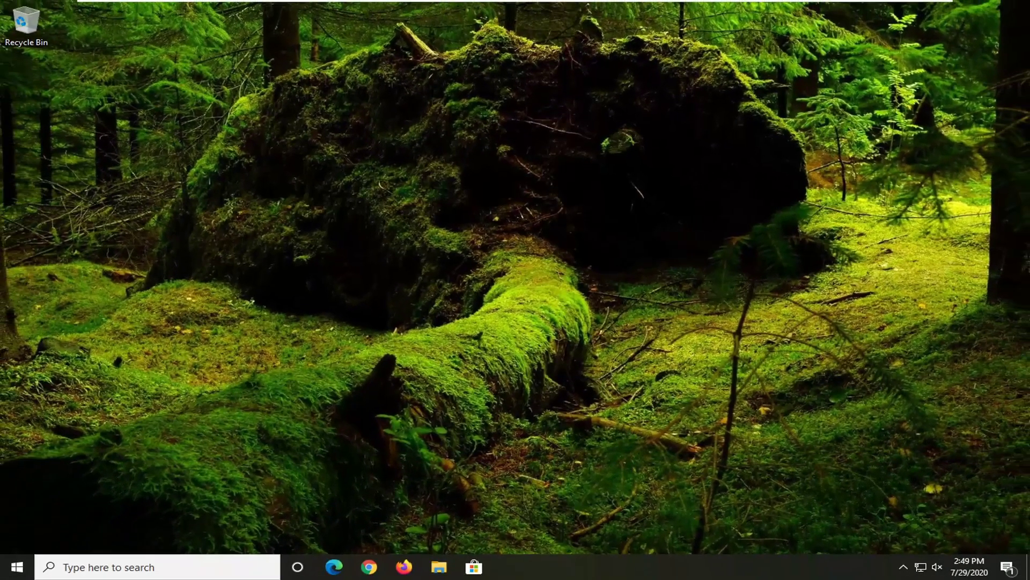